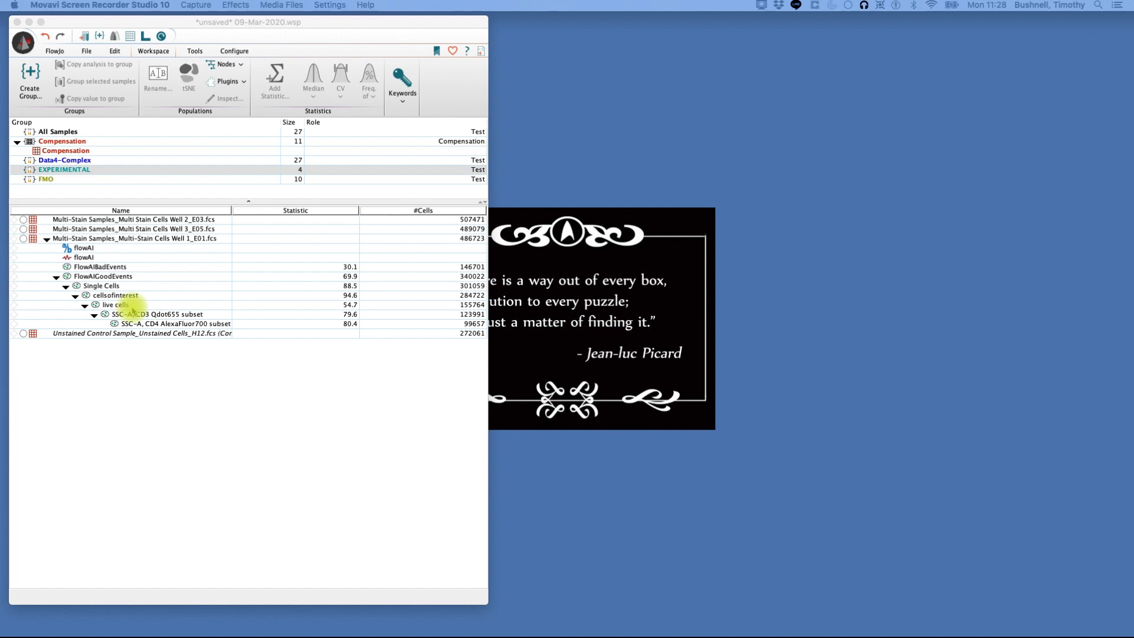
# Open plots for live cells, the CD3 Qdot655 subset and the CD4 AlexaFluor700 subset, and arrange them.
pyautogui.click(116, 306)
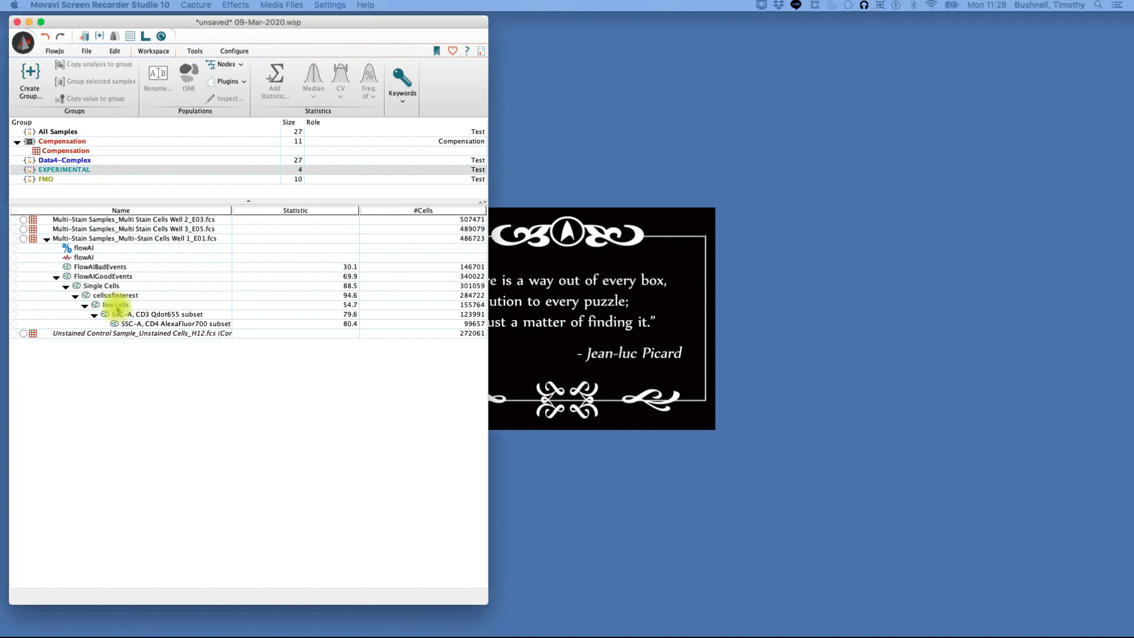
pyautogui.doubleClick(115, 305)
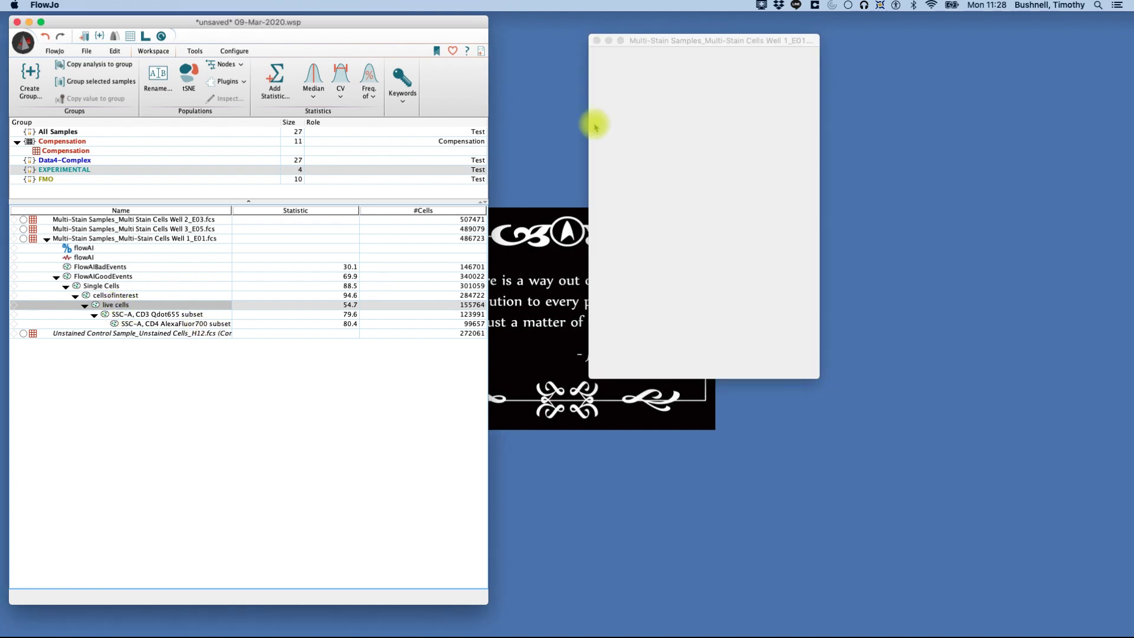
pyautogui.moveTo(653, 44); pyautogui.dragTo(609, 43)
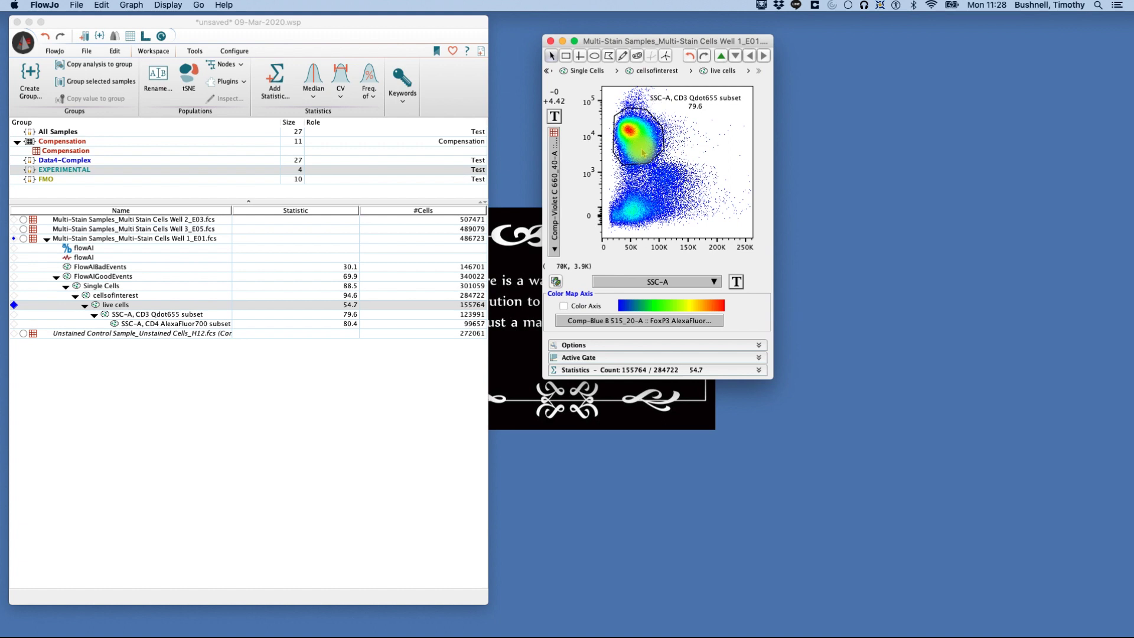
pyautogui.click(642, 153)
pyautogui.doubleClick(640, 152)
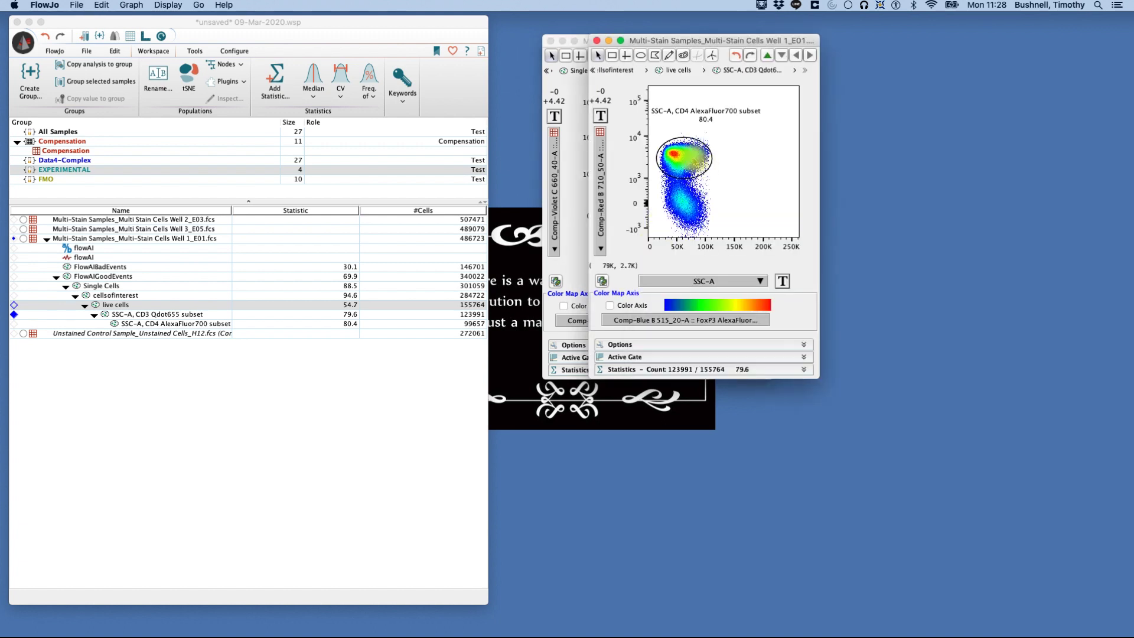
pyautogui.click(690, 162)
pyautogui.doubleClick(684, 161)
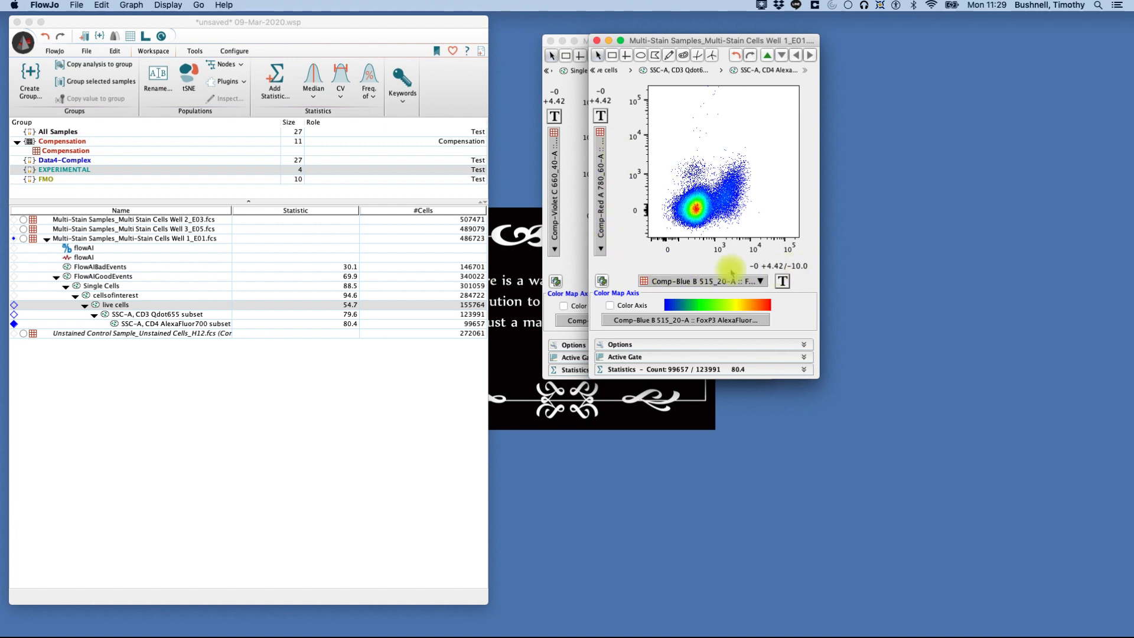
pyautogui.moveTo(699, 50); pyautogui.dragTo(824, 73)
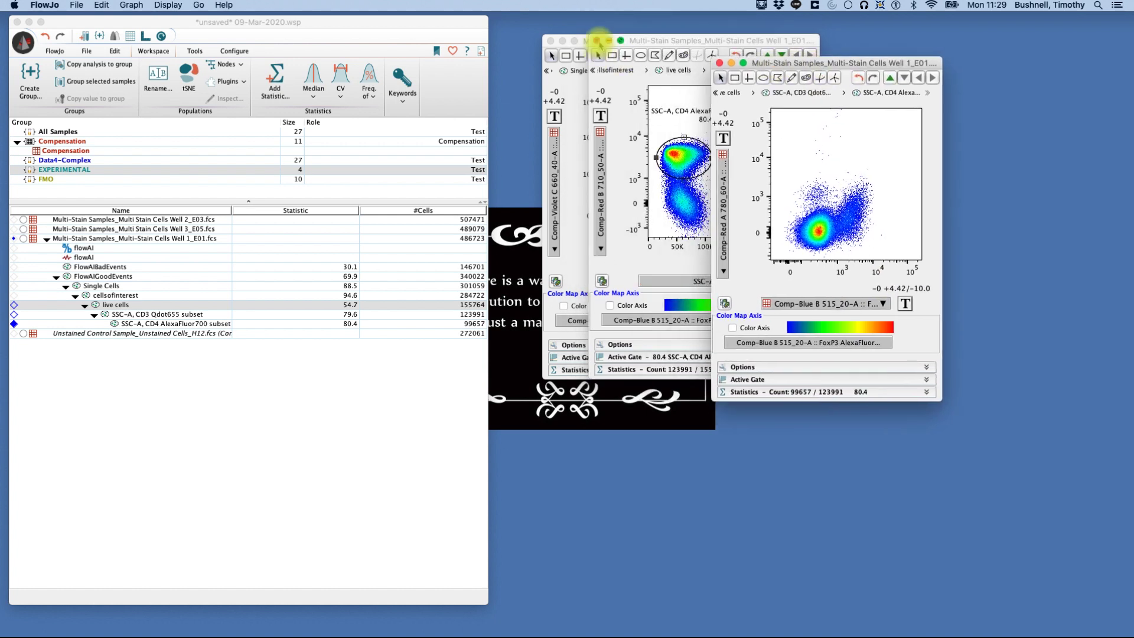
# Close the two parent plot windows, leaving only the multi-stain CD4 subset plot.
pyautogui.click(598, 40)
pyautogui.click(550, 42)
pyautogui.moveTo(805, 61); pyautogui.dragTo(651, 45)
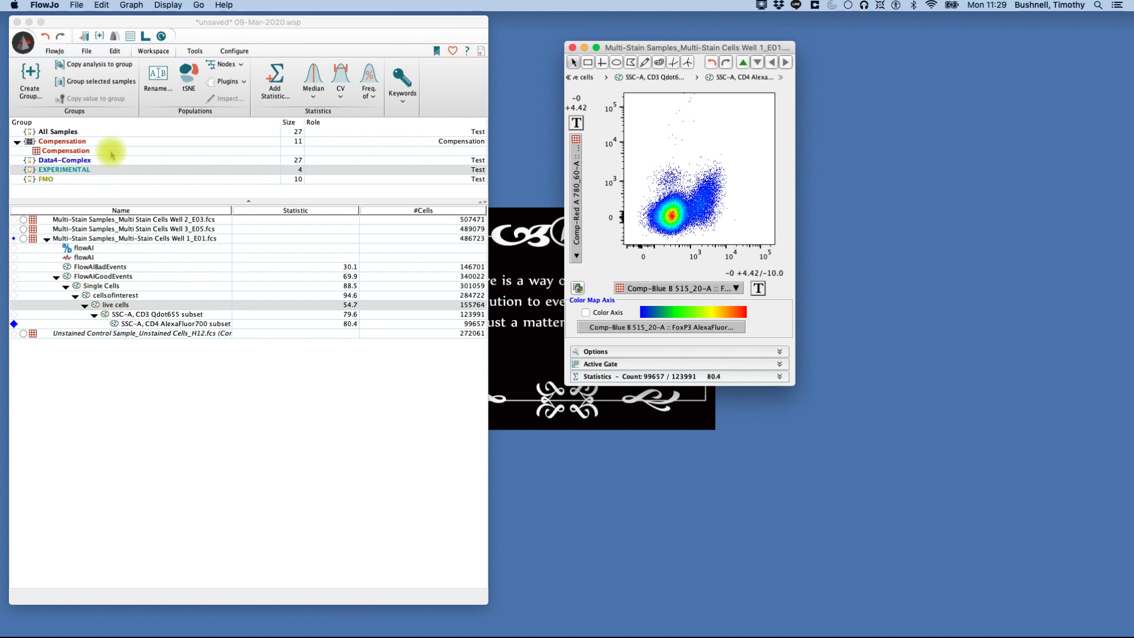
# Show the FMO samples and open the CD25 FMO's CD4 subset plot beside the multi-stain plot.
pyautogui.click(46, 178)
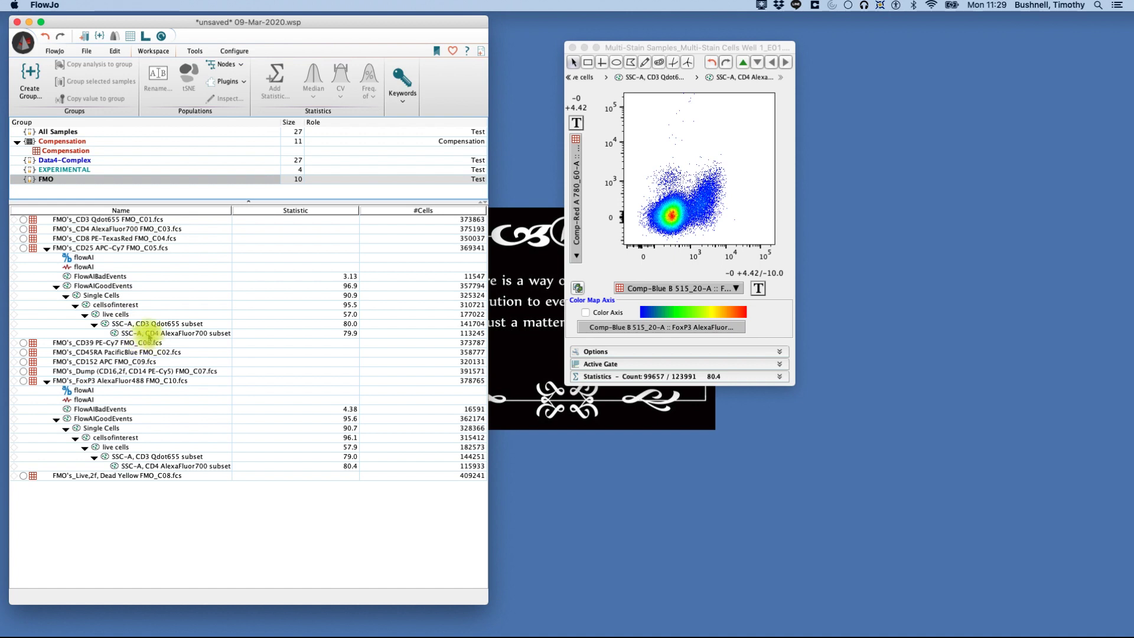
pyautogui.click(159, 335)
pyautogui.doubleClick(162, 335)
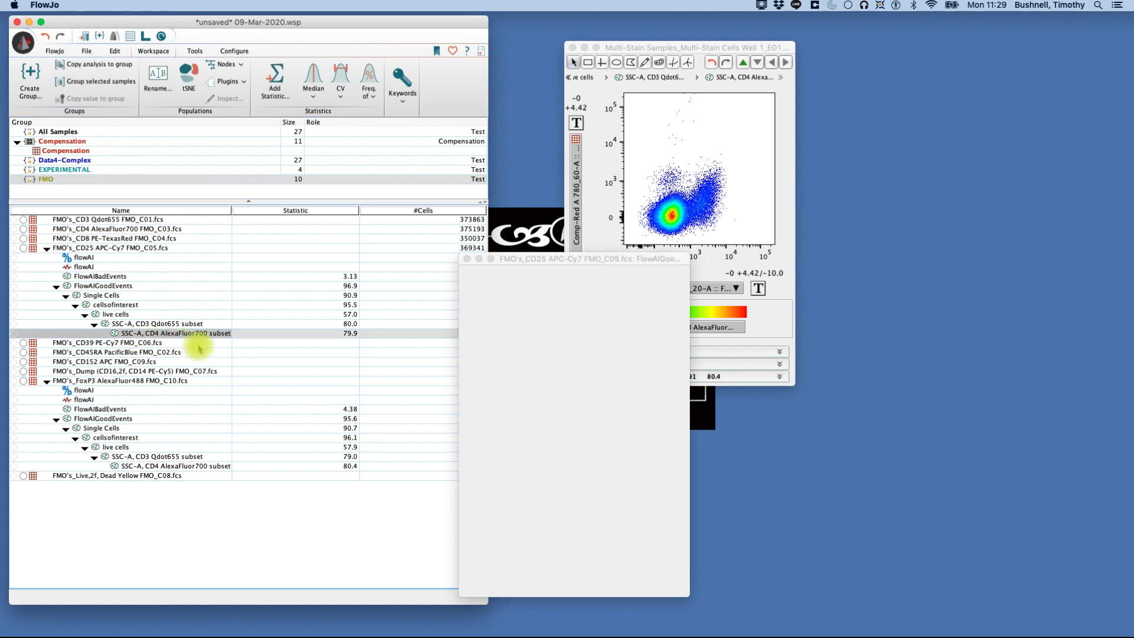
pyautogui.moveTo(706, 43); pyautogui.dragTo(880, 41)
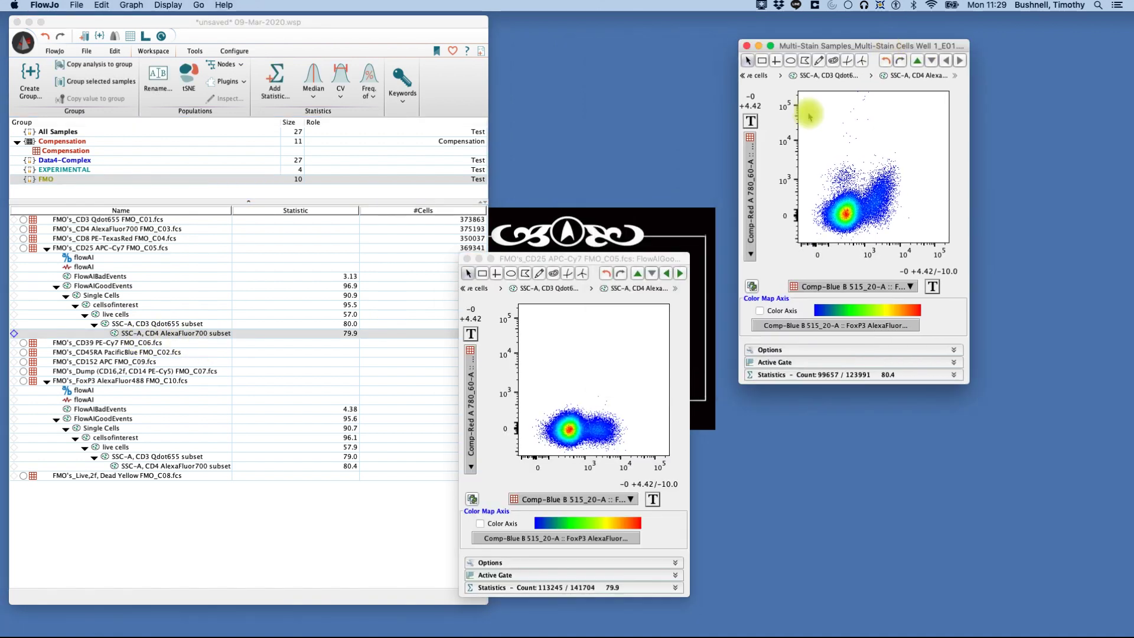
pyautogui.moveTo(646, 257); pyautogui.dragTo(689, 48)
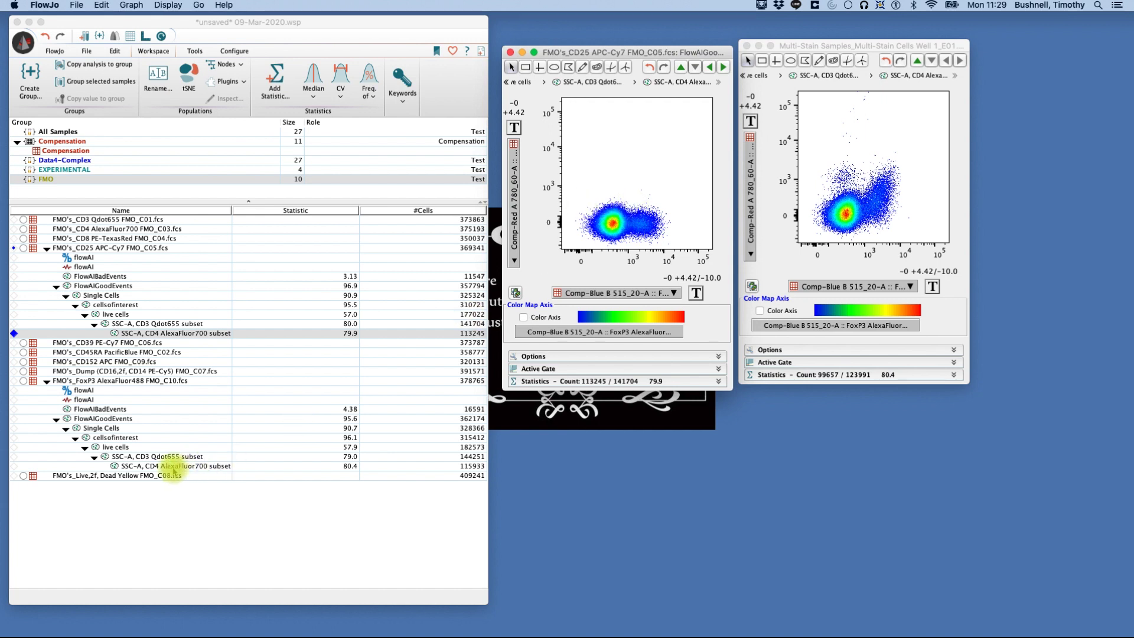
# Open the FoxP3 FMO's CD4 subset plot in the lower right.
pyautogui.click(173, 467)
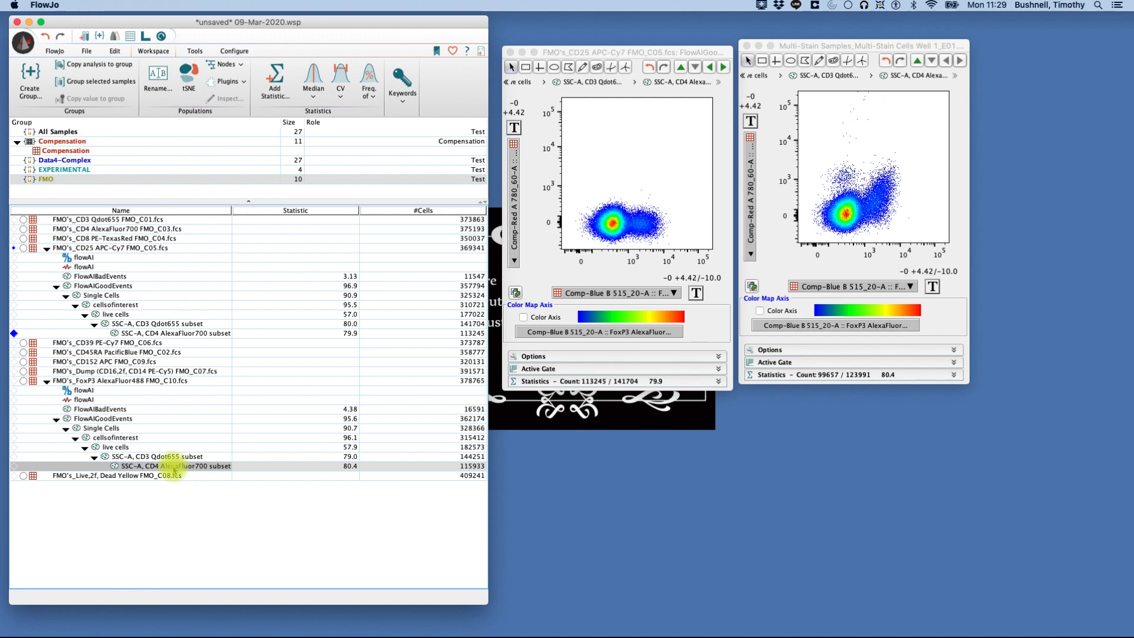
pyautogui.doubleClick(168, 470)
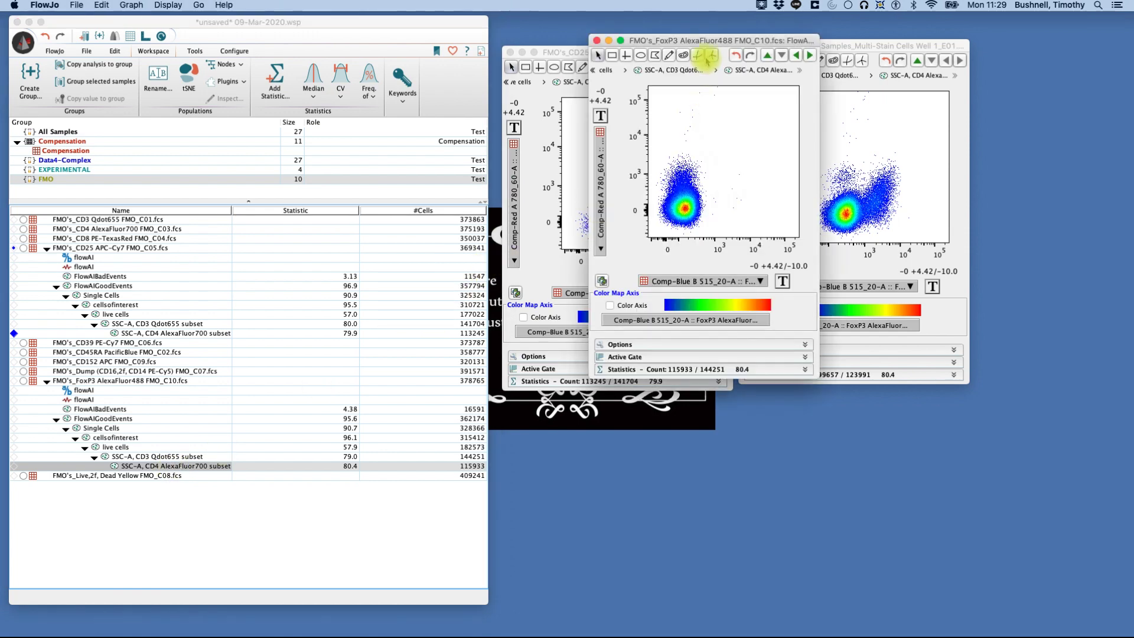
pyautogui.moveTo(715, 41)
pyautogui.mouseDown()
pyautogui.moveTo(878, 315)
pyautogui.moveTo(864, 302)
pyautogui.mouseUp()
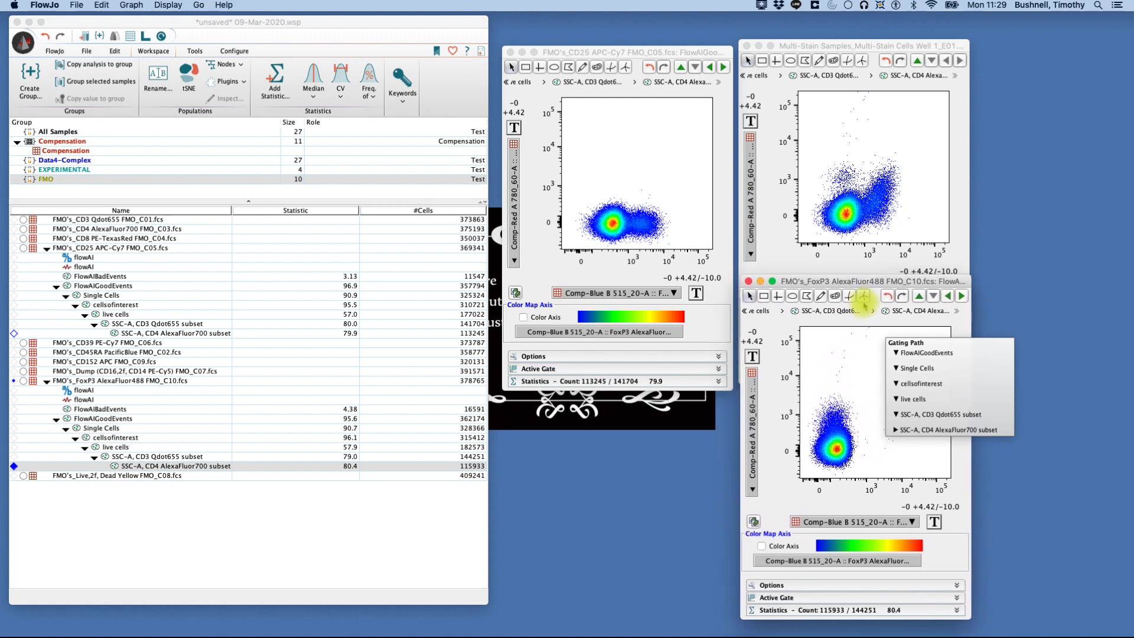
pyautogui.click(1085, 270)
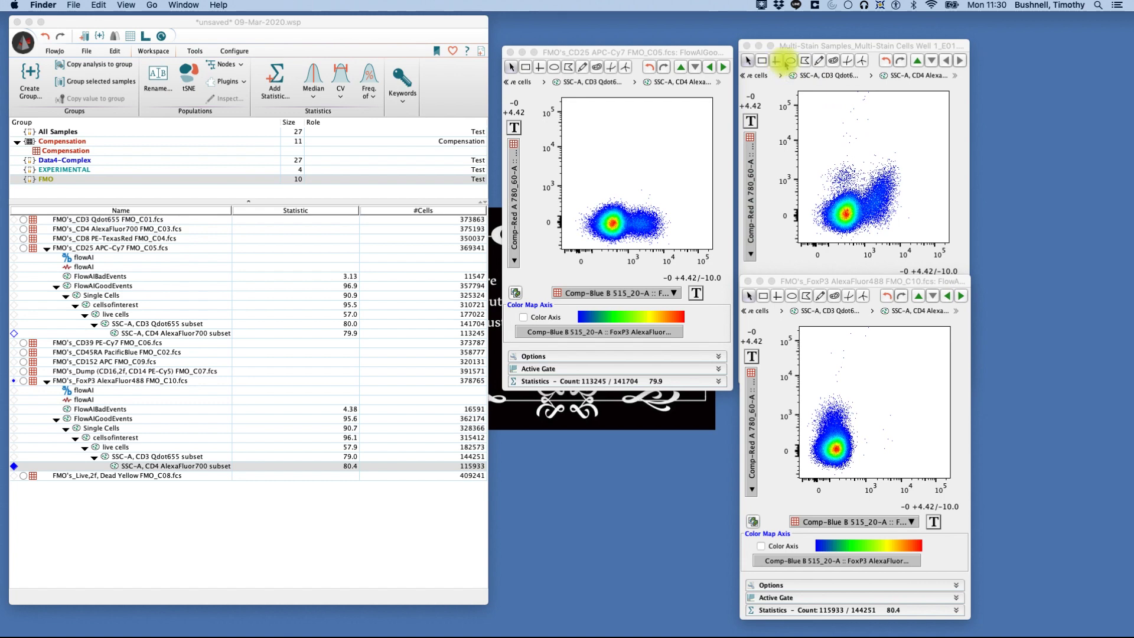
# Draw a rectangle gate named Tregs (1.39%) on the multi-stain plot, with its label above it.
pyautogui.click(803, 60)
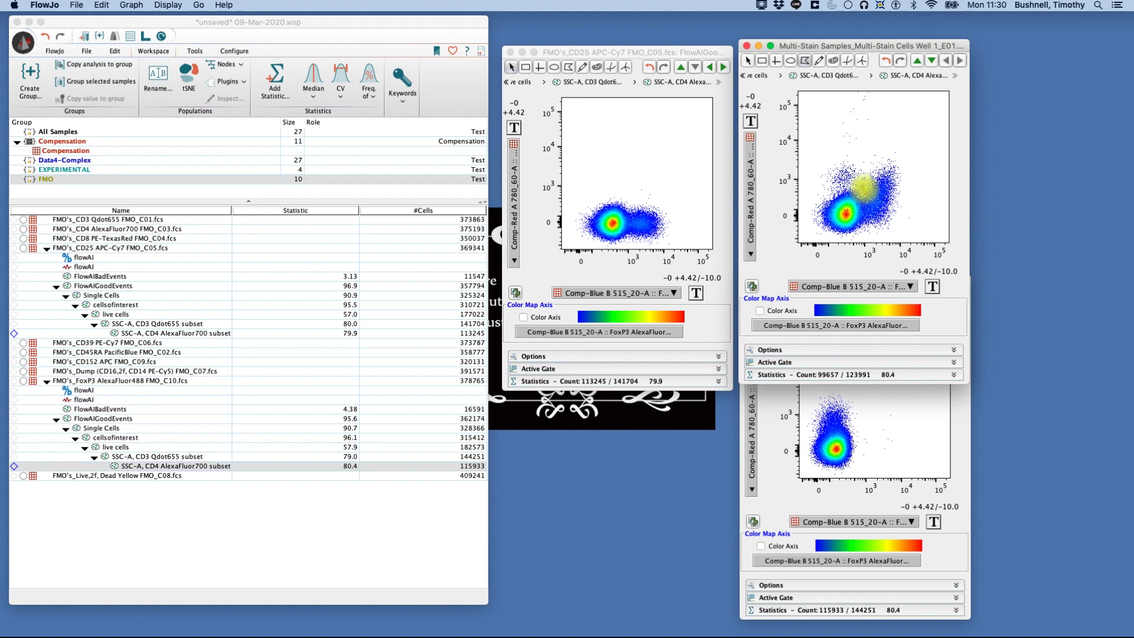
pyautogui.click(862, 186)
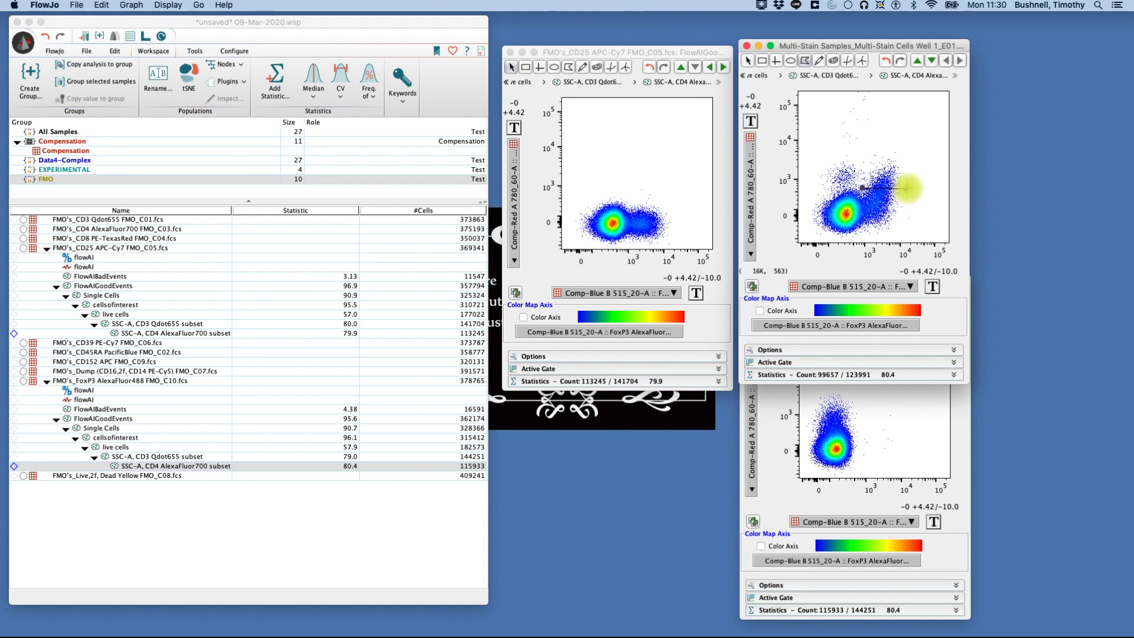
pyautogui.click(907, 189)
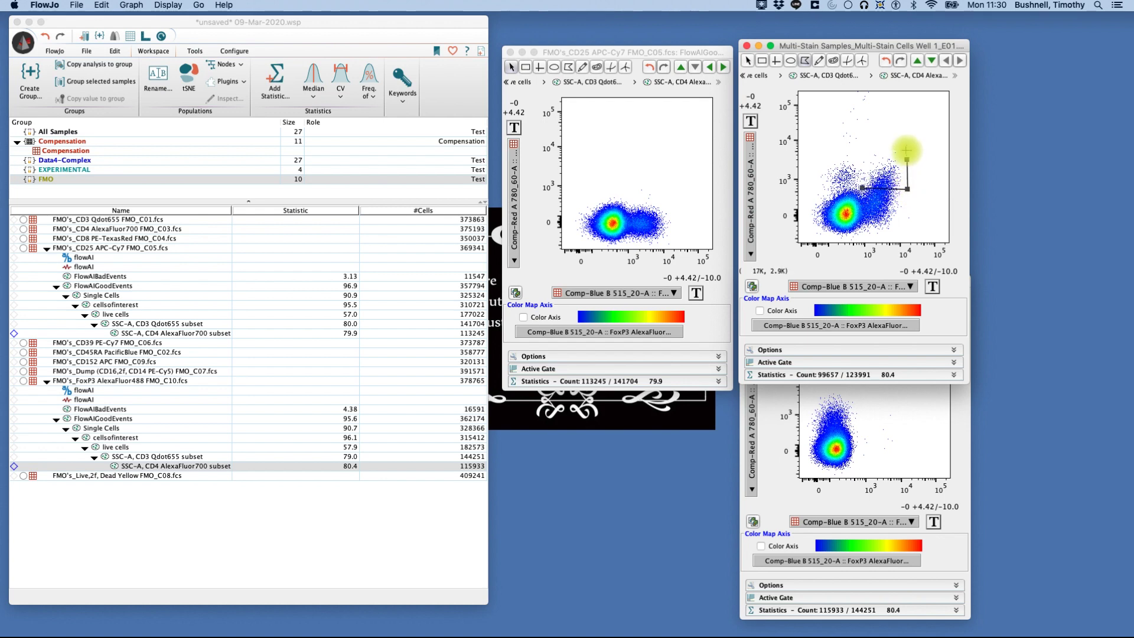
pyautogui.click(906, 147)
pyautogui.click(861, 147)
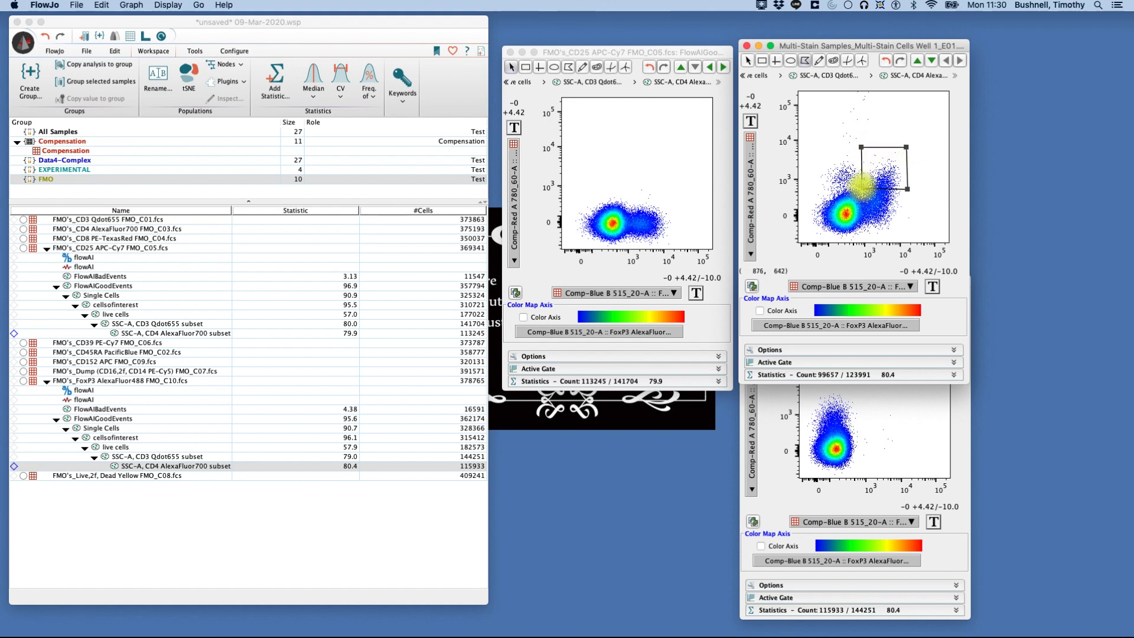
pyautogui.doubleClick(862, 186)
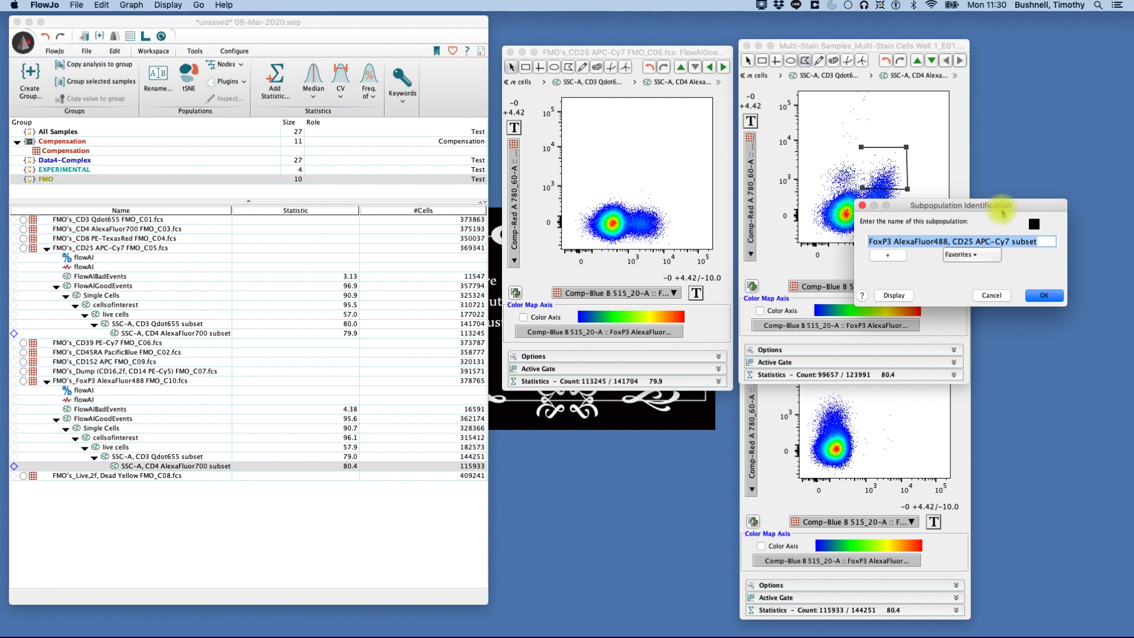
pyautogui.write('Tregs')
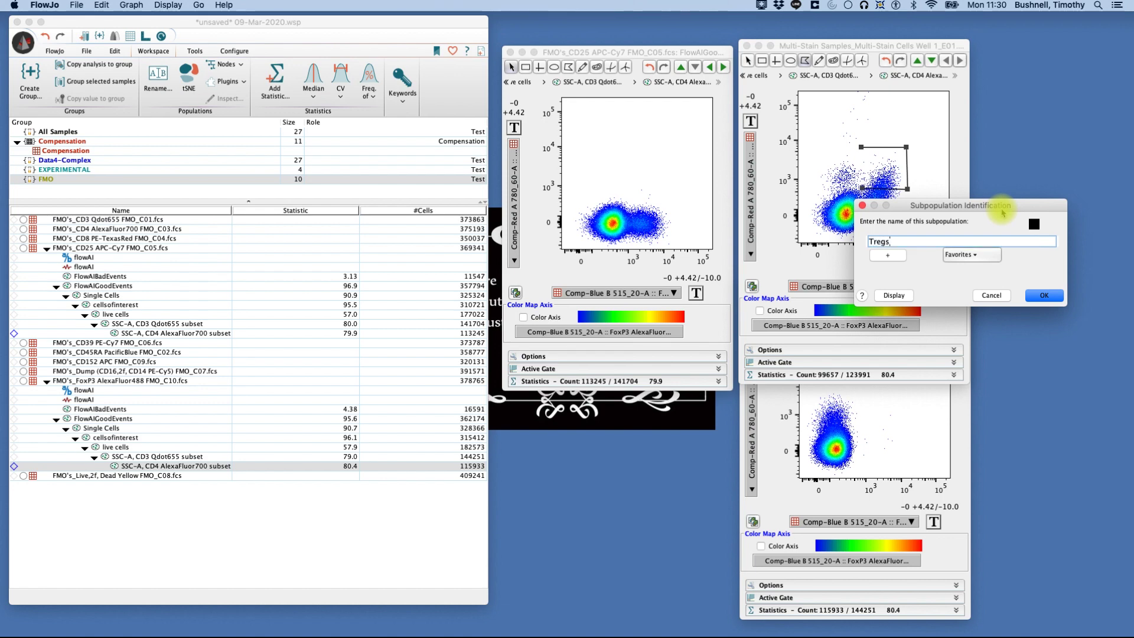
pyautogui.write('g')
pyautogui.press('Return')
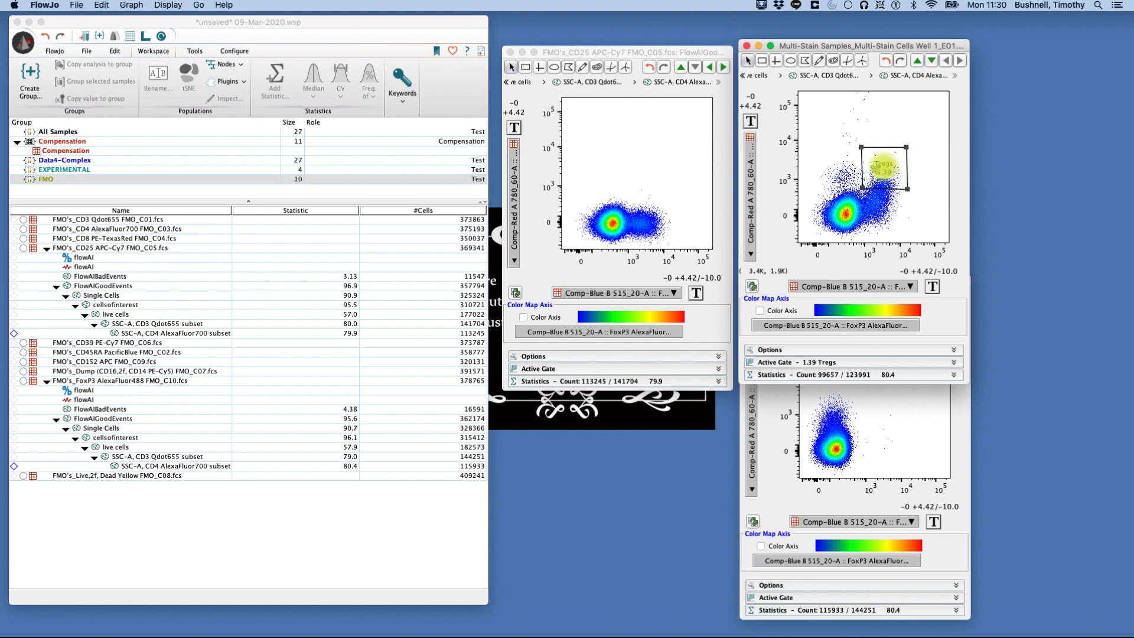
pyautogui.moveTo(884, 171); pyautogui.dragTo(877, 138)
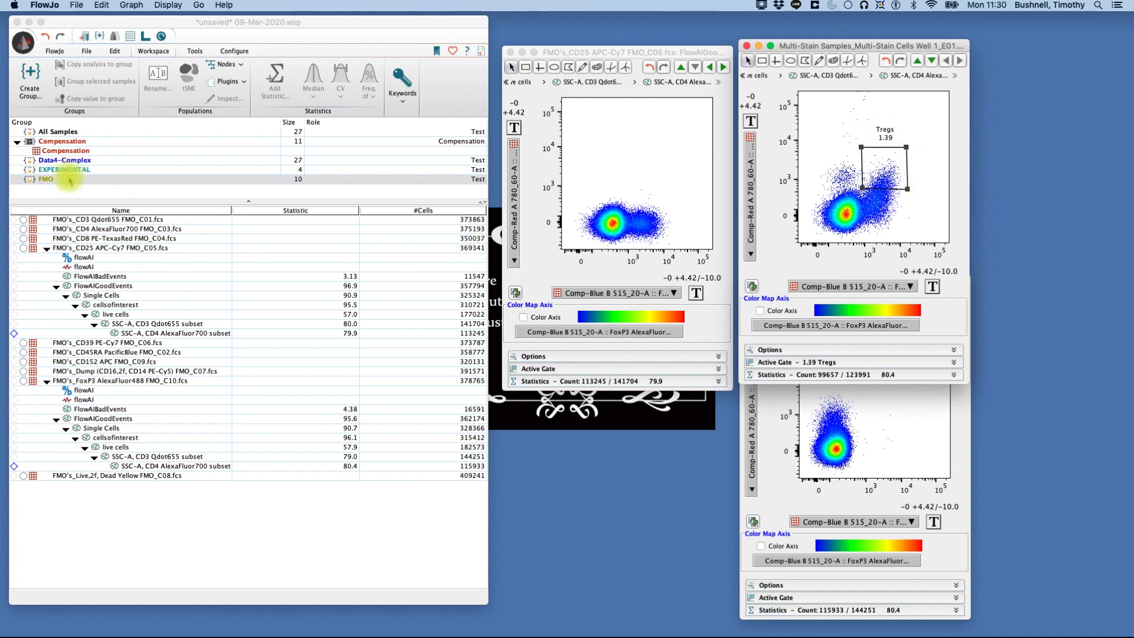
# Copy the multi-stain Tregs gate onto the FoxP3 FMO and CD25 FMO CD4 AlexaFluor700 subsets.
pyautogui.click(56, 131)
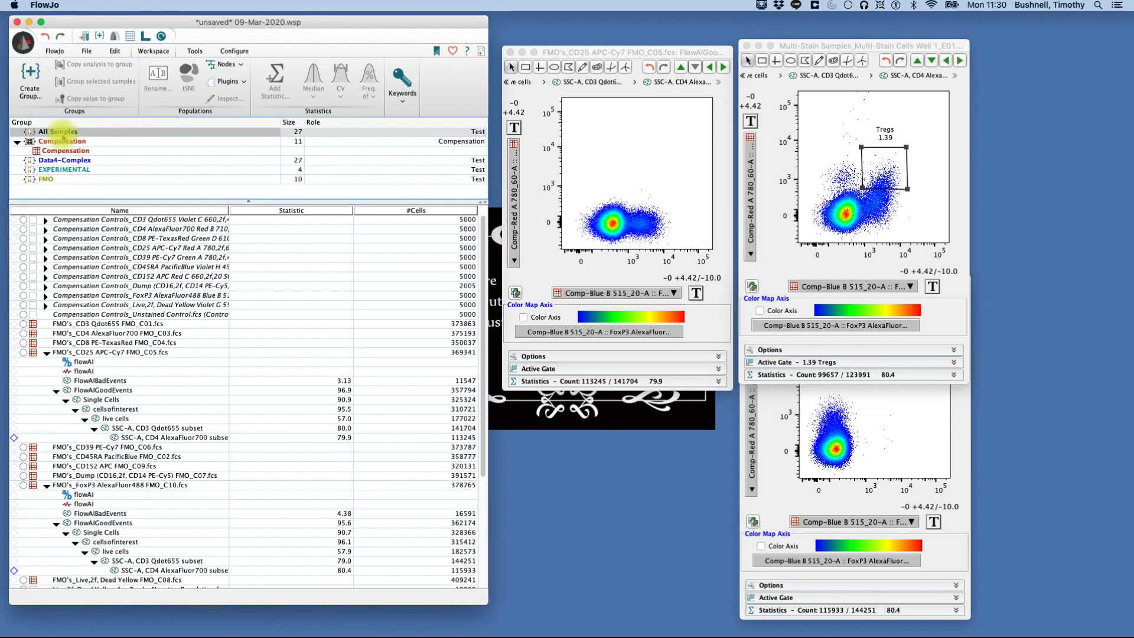
pyautogui.scroll(-5, 252, 459)
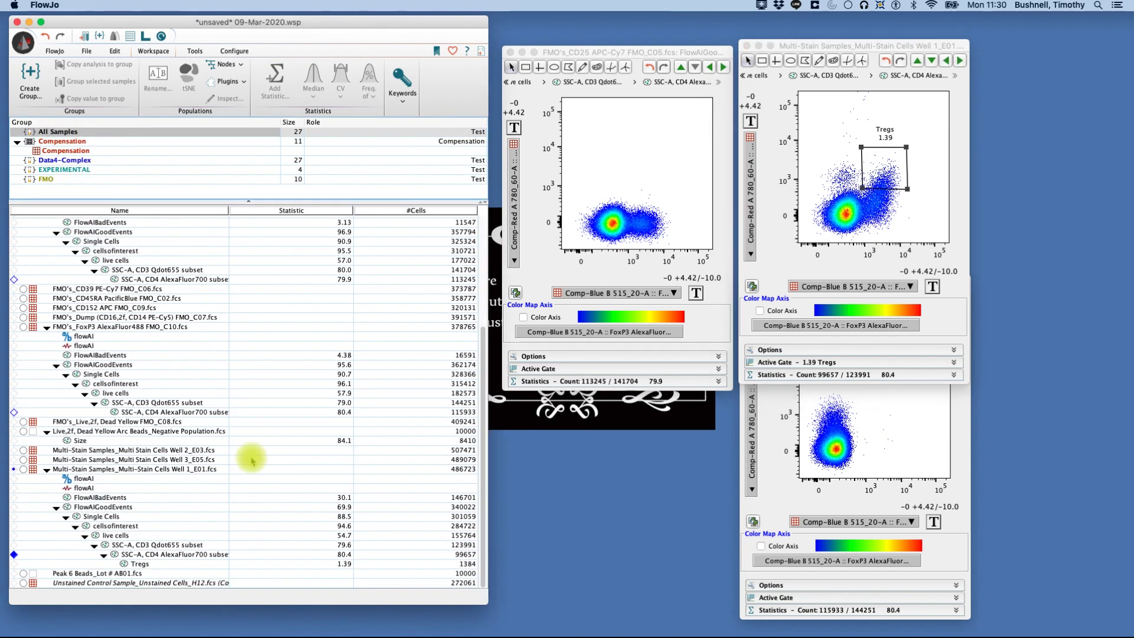
pyautogui.click(140, 564)
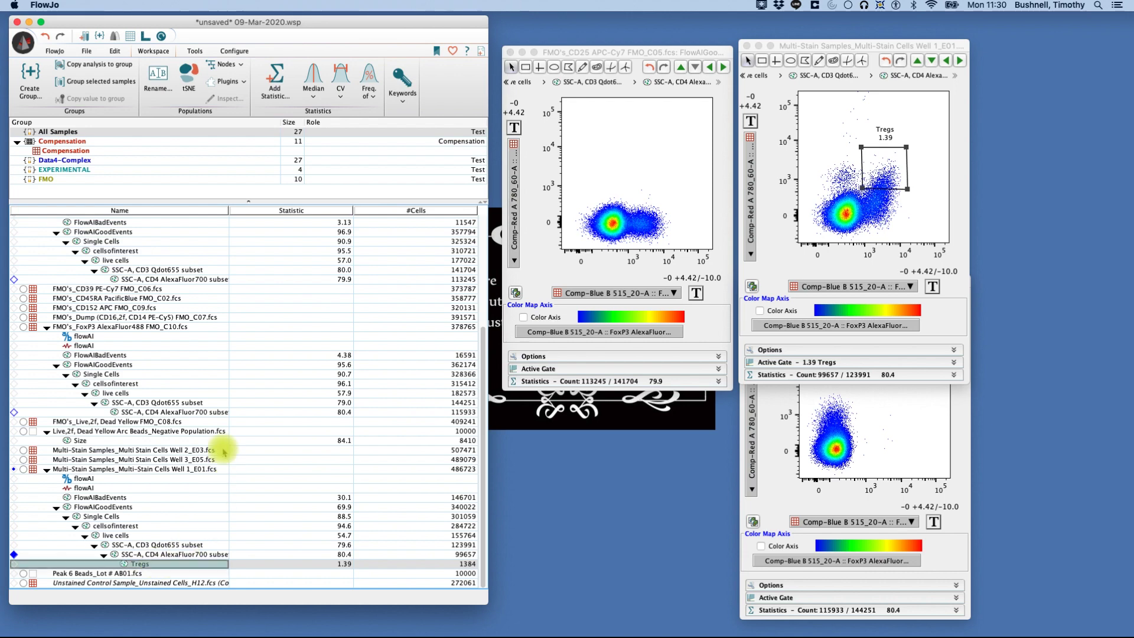
pyautogui.moveTo(225, 450); pyautogui.dragTo(215, 412)
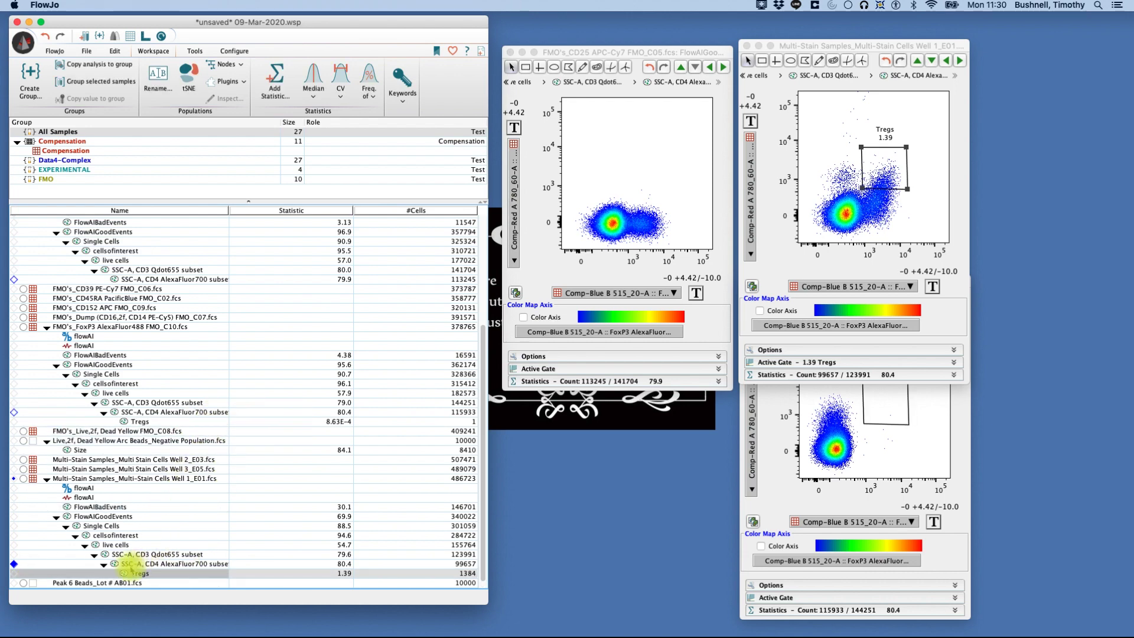
pyautogui.moveTo(133, 573); pyautogui.dragTo(161, 285)
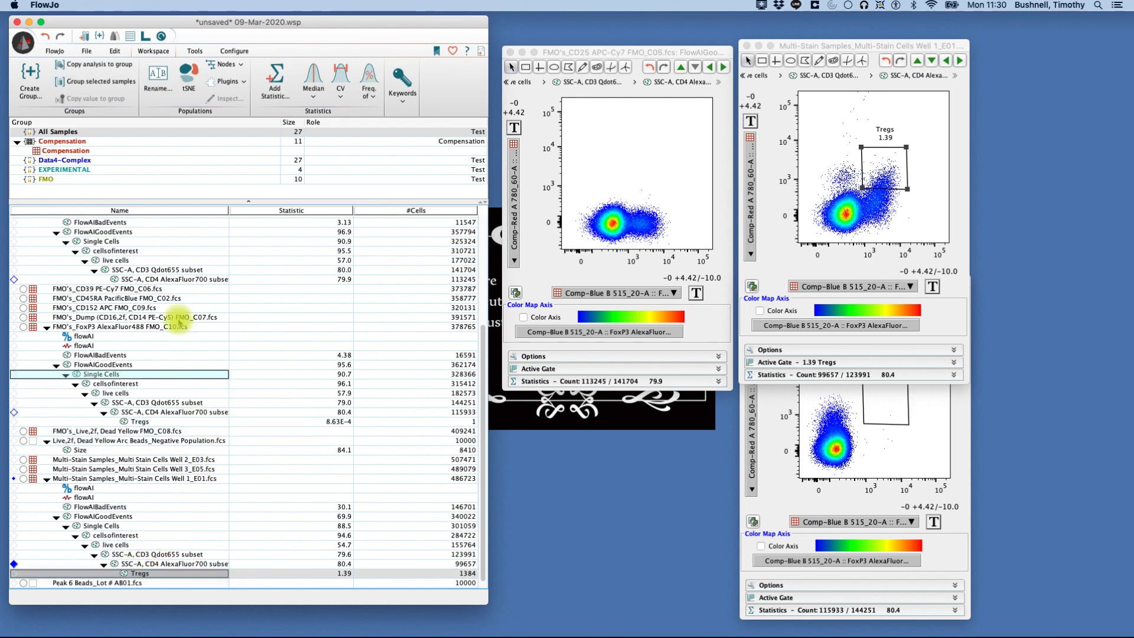
pyautogui.moveTo(161, 282); pyautogui.dragTo(158, 278)
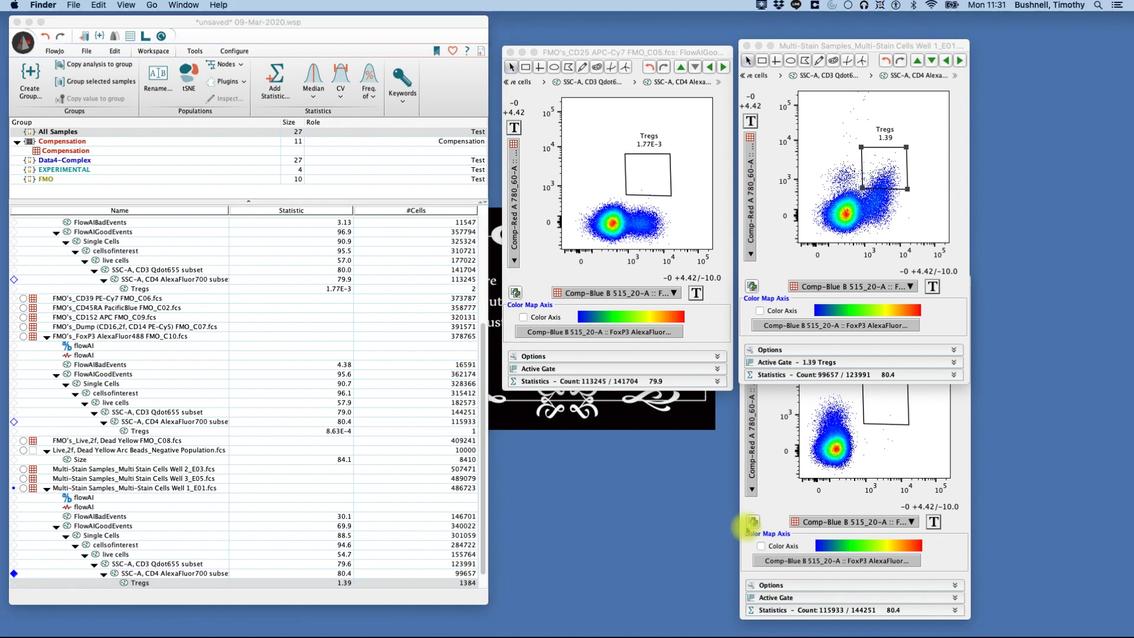
# Place a quadrant gate on the FoxP3 FMO plot, giving 97.7% Q4 and 2.29% Q1.
pyautogui.click(786, 483)
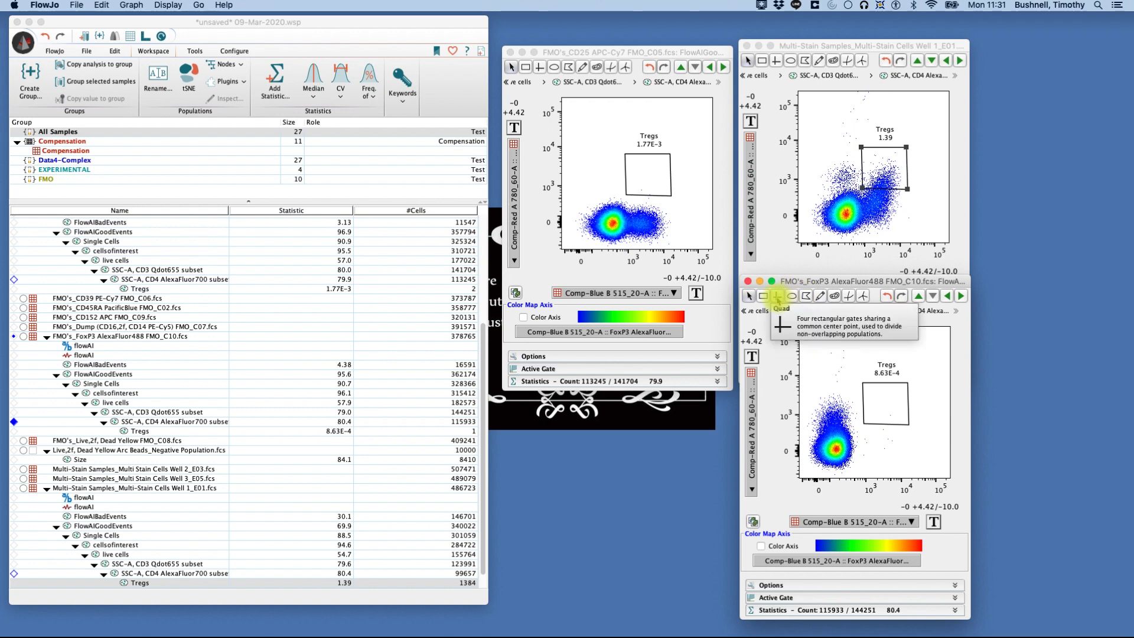
pyautogui.click(776, 297)
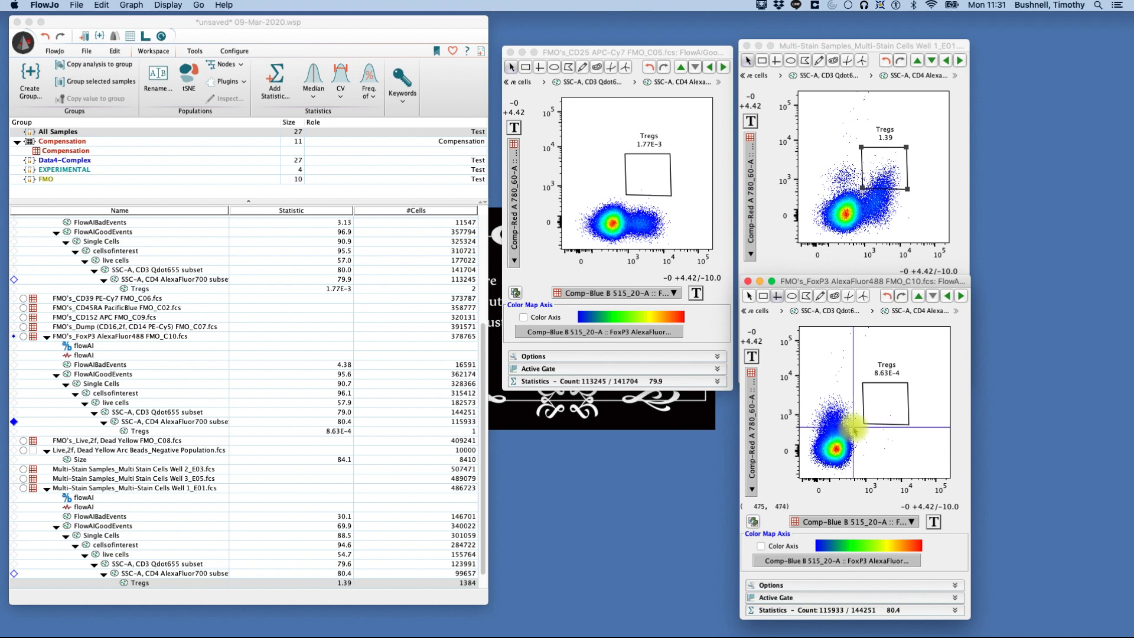
pyautogui.click(851, 428)
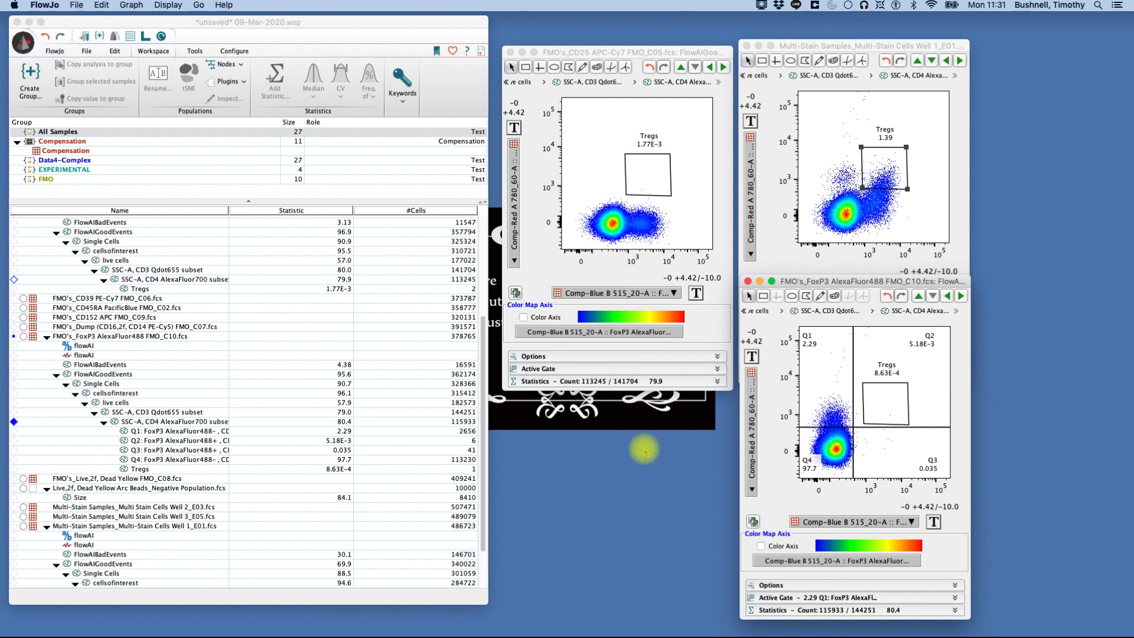
pyautogui.click(167, 432)
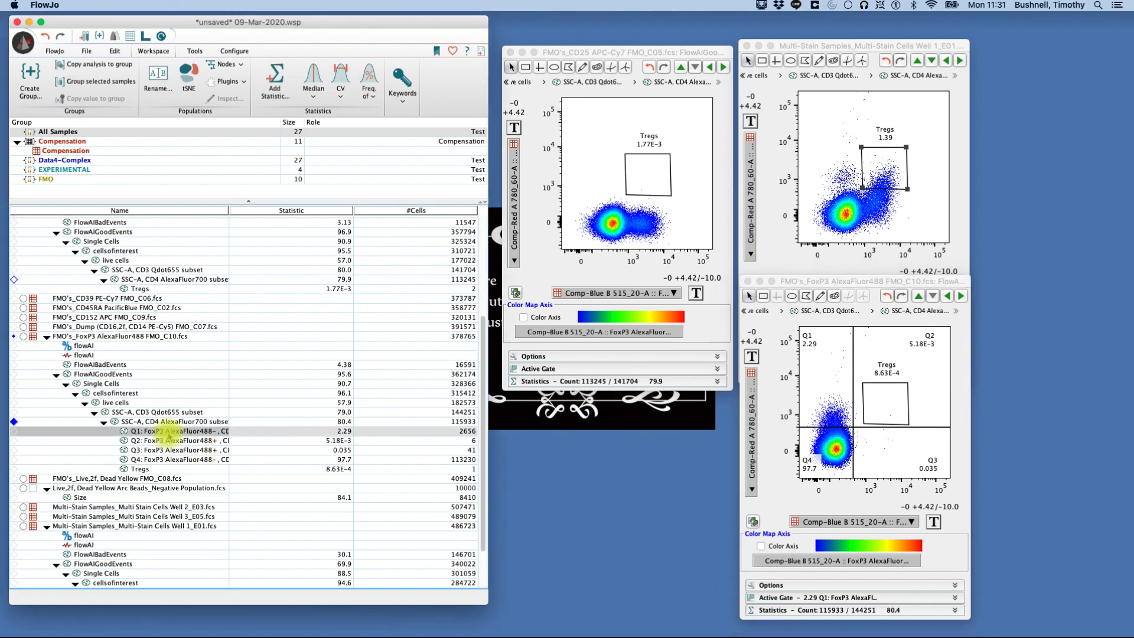
# Copy quadrants Q1–Q4 onto the CD25 FMO CD4 subset and shift its crosshair slightly right.
pyautogui.keyDown('shift'); pyautogui.click(173, 460); pyautogui.keyUp('shift')
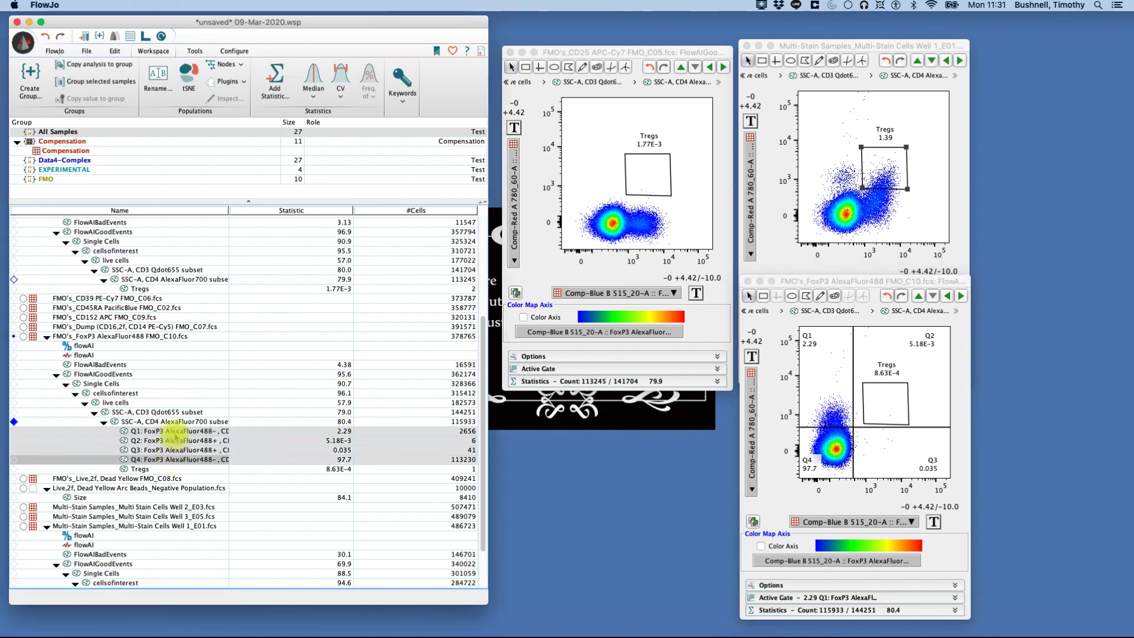
pyautogui.moveTo(175, 431); pyautogui.dragTo(205, 280)
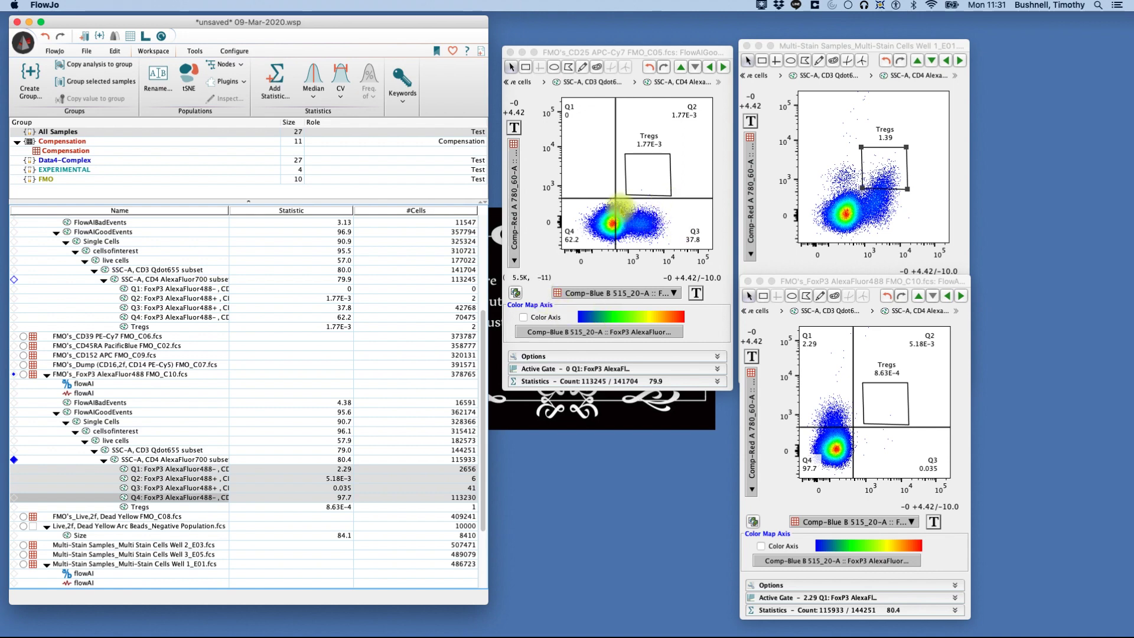
pyautogui.moveTo(622, 196); pyautogui.dragTo(614, 202)
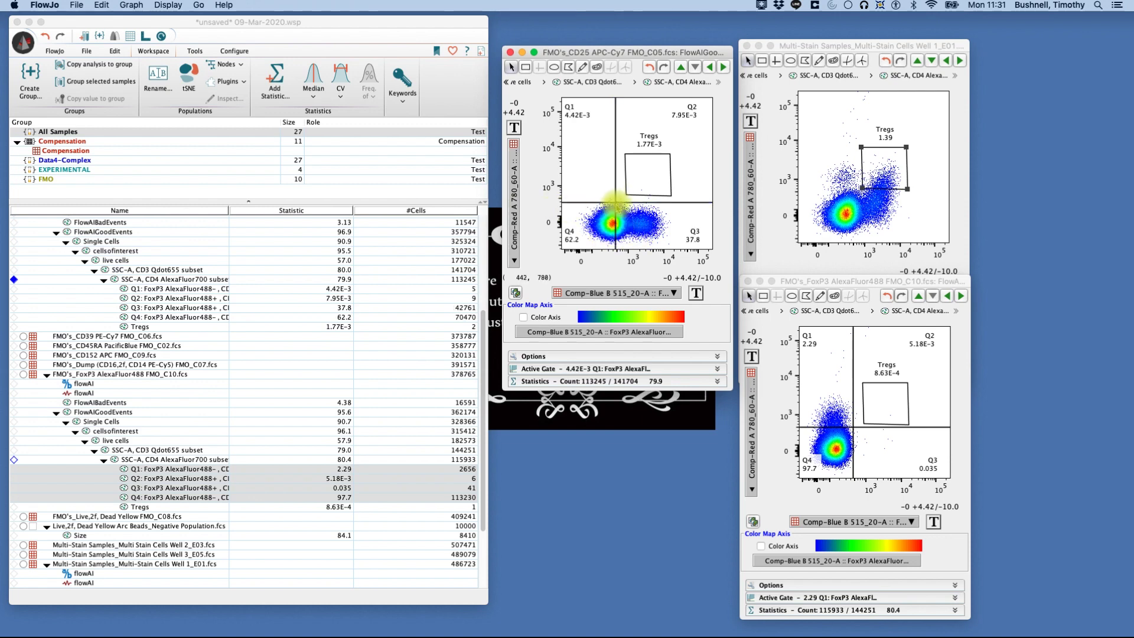
pyautogui.moveTo(615, 202); pyautogui.dragTo(626, 203)
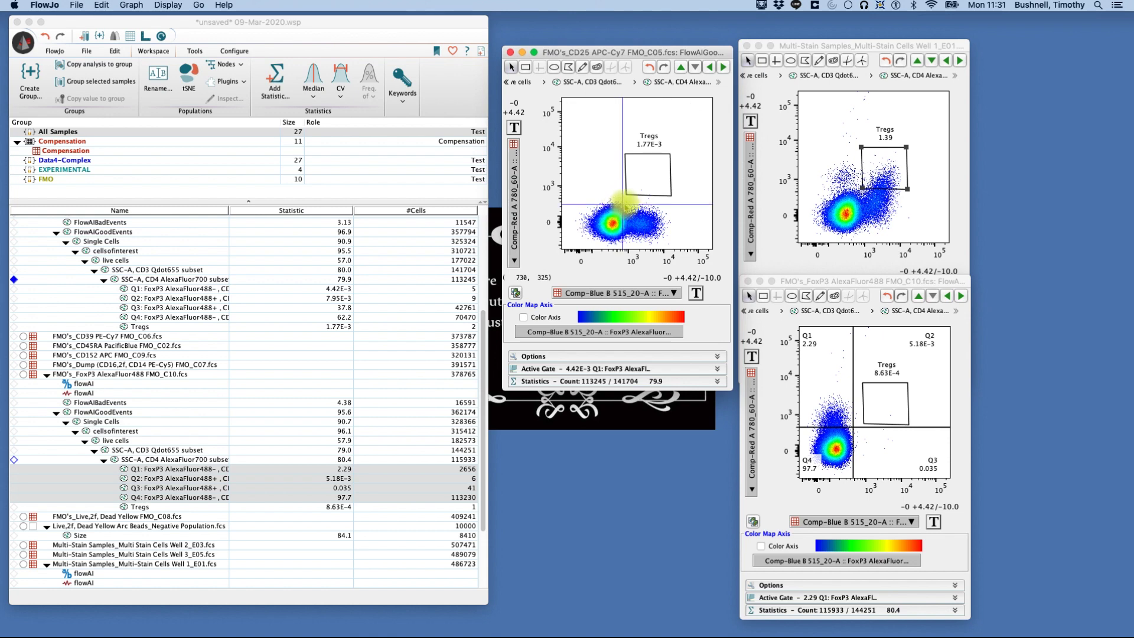
pyautogui.moveTo(626, 203); pyautogui.dragTo(626, 203)
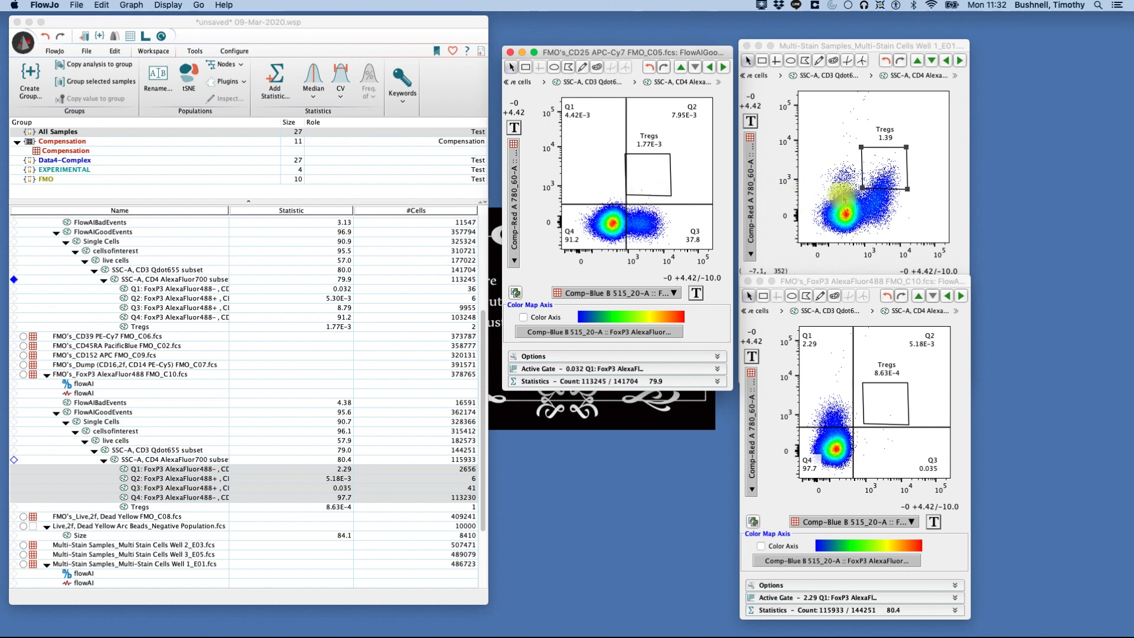
pyautogui.click(190, 290)
# Copy the FoxP3 FMO's Q1–Q4 quadrants onto the Multi Stain Cells Well 1 CD4 AlexaFluor700 subset.
pyautogui.moveTo(200, 290); pyautogui.dragTo(177, 460)
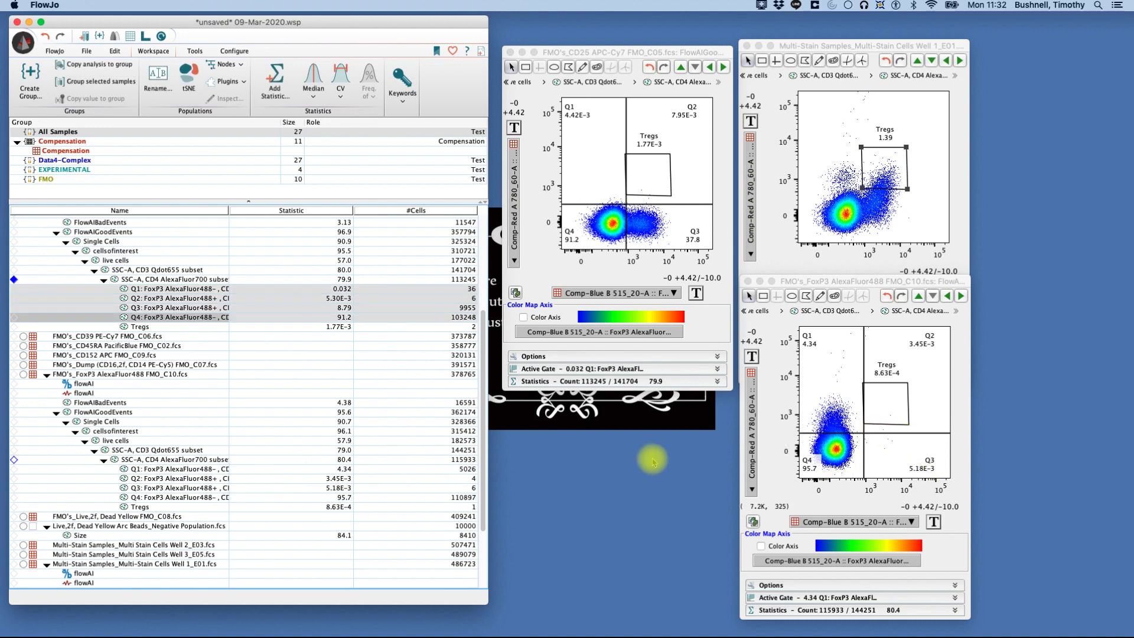
pyautogui.scroll(-5, 357, 434)
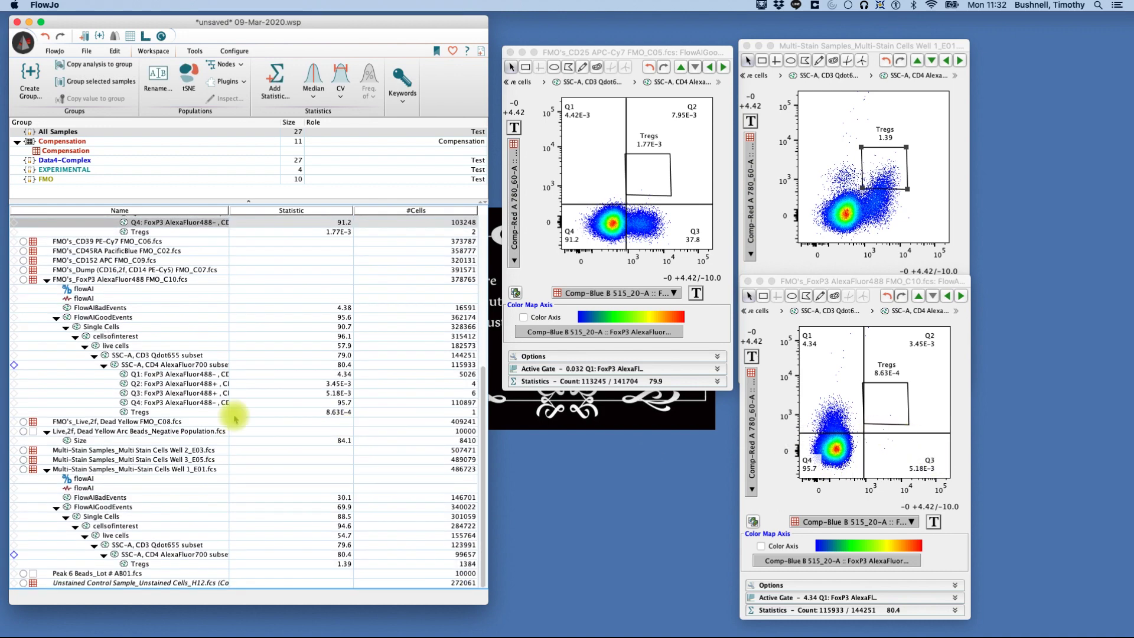
pyautogui.click(149, 372)
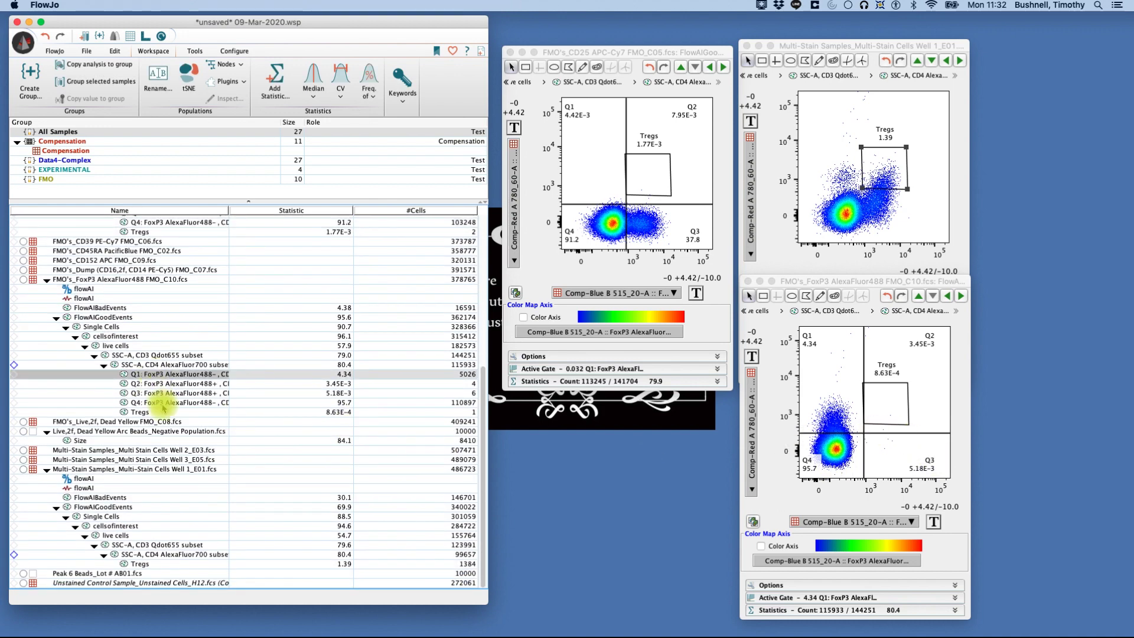
pyautogui.keyDown('shift'); pyautogui.click(158, 401); pyautogui.keyUp('shift')
pyautogui.moveTo(151, 376); pyautogui.dragTo(213, 555)
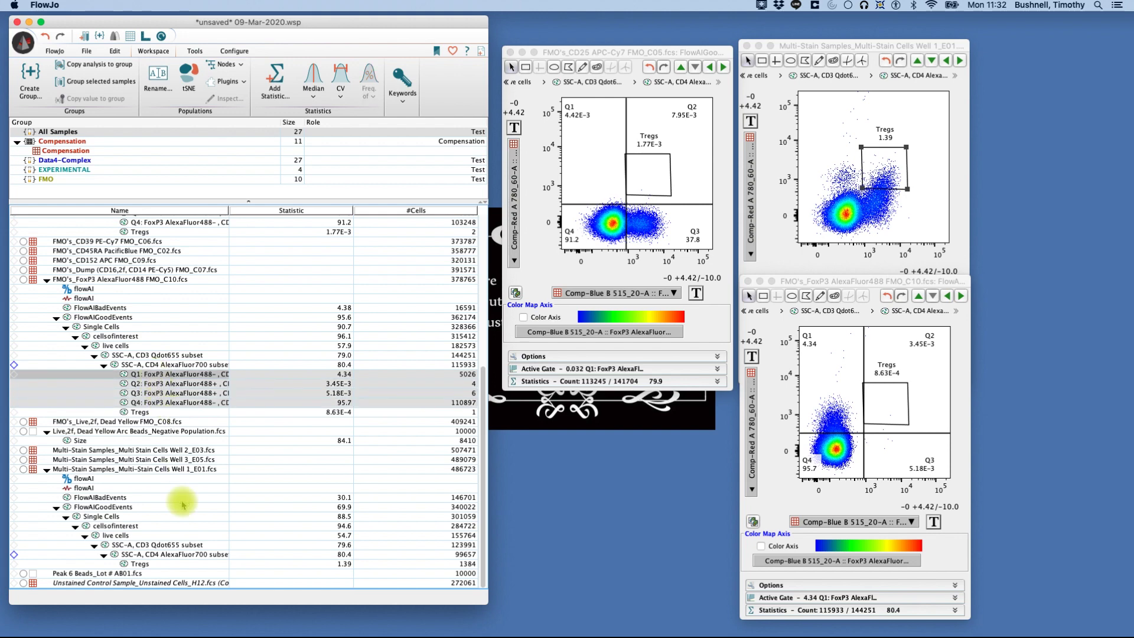